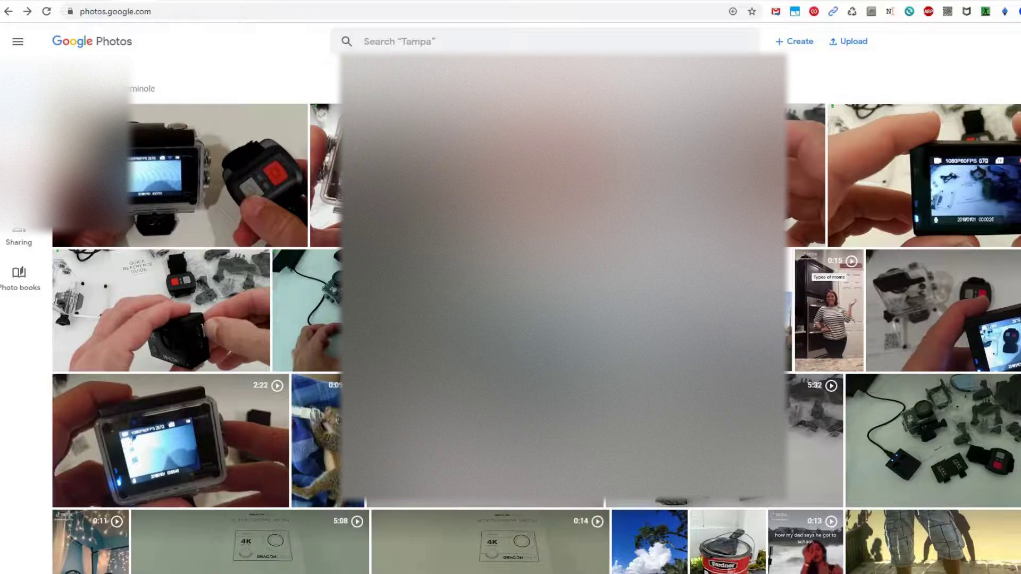
# Search the library for 'gopro' and scroll to the Aug 21 night shots of a tree.
pyautogui.click(373, 43)
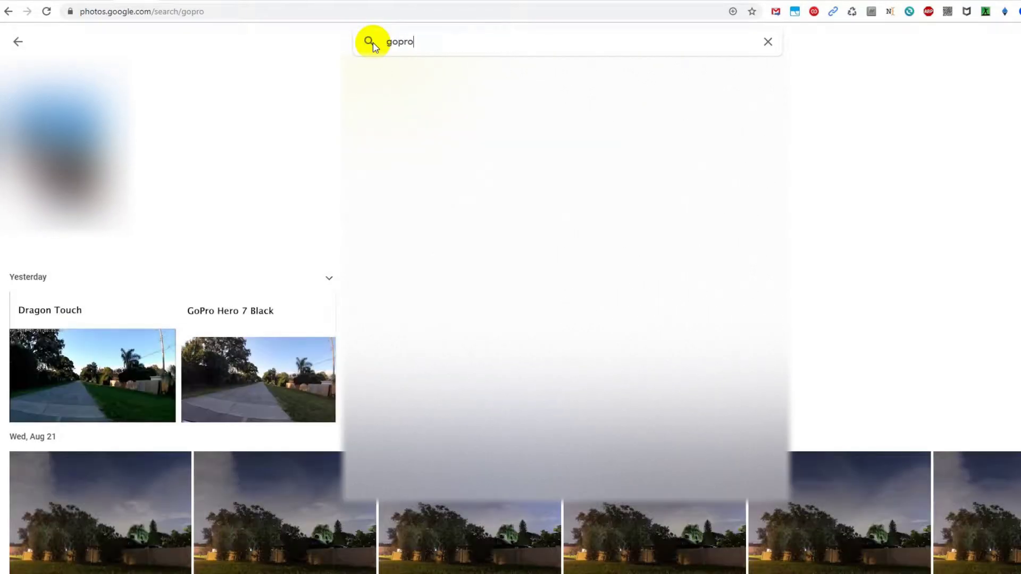
pyautogui.scroll(-8, 822, 278)
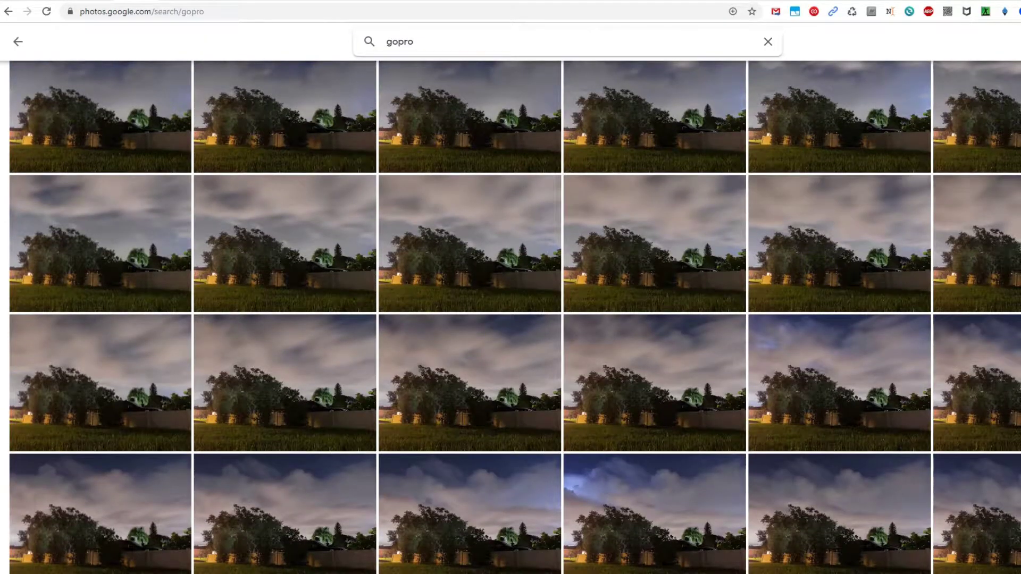
# Open a night-sky photo full size and show its info panel with the GoPro HERO7 Black camera line.
pyautogui.click(483, 261)
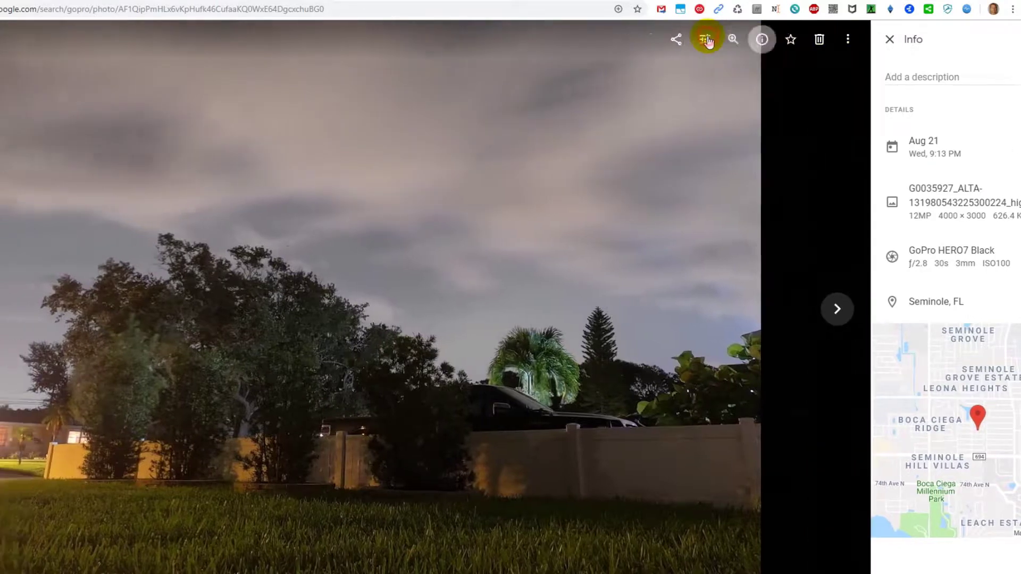
pyautogui.click(890, 41)
pyautogui.click(916, 40)
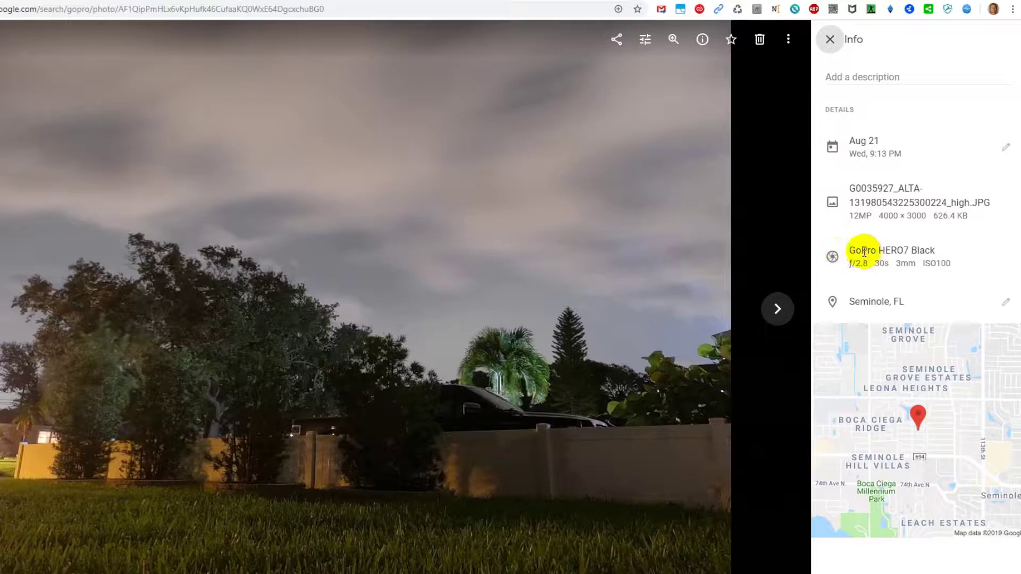
pyautogui.moveTo(856, 249)
pyautogui.mouseDown()
pyautogui.moveTo(946, 251)
pyautogui.moveTo(873, 251)
pyautogui.mouseUp()
pyautogui.click(864, 250)
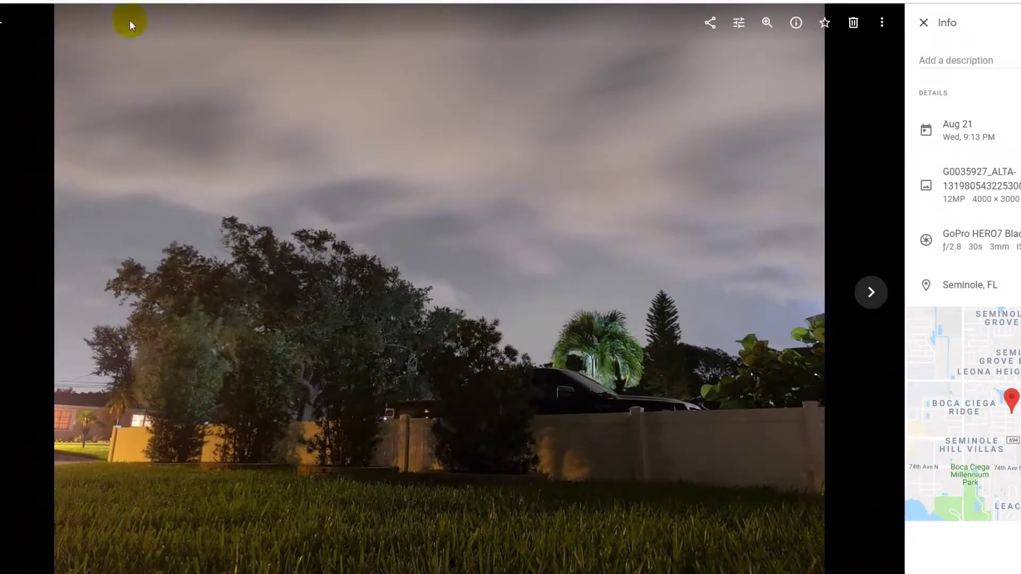
# Return to the results and change the query from 'gopro' to 'gopro videos'.
pyautogui.click(3, 22)
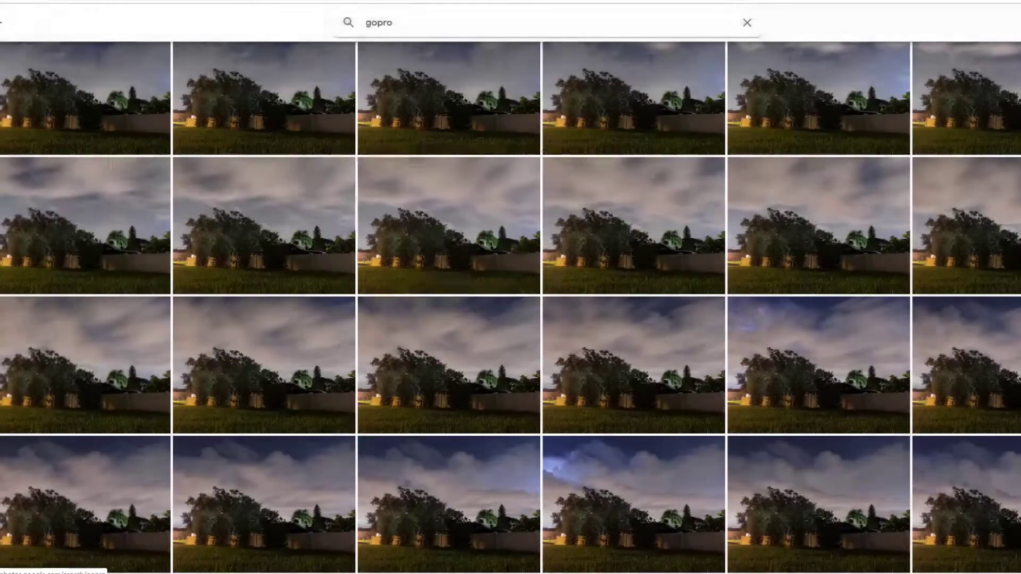
pyautogui.scroll(2, 57, 68)
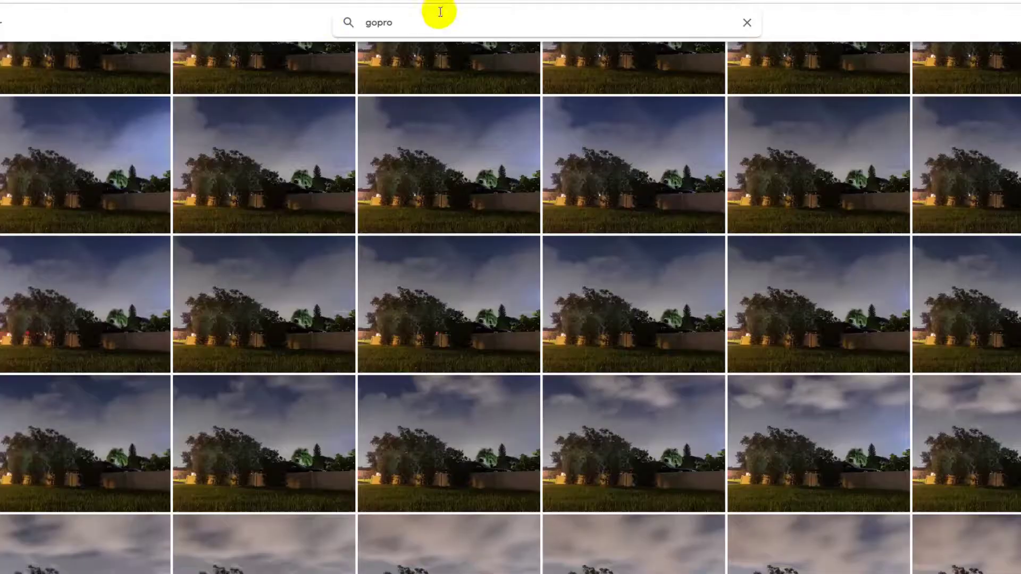
pyautogui.click(414, 21)
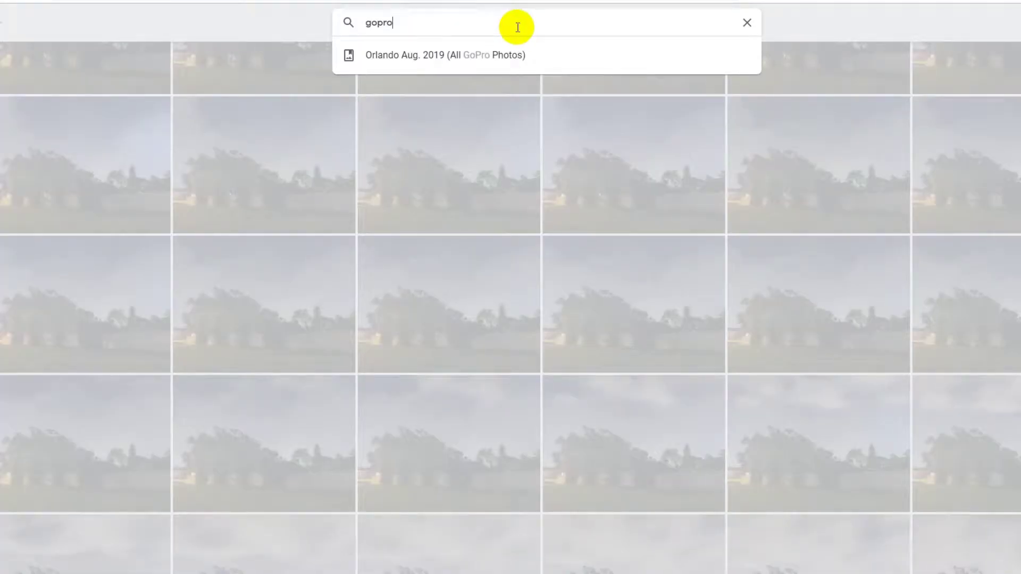
pyautogui.write('videos')
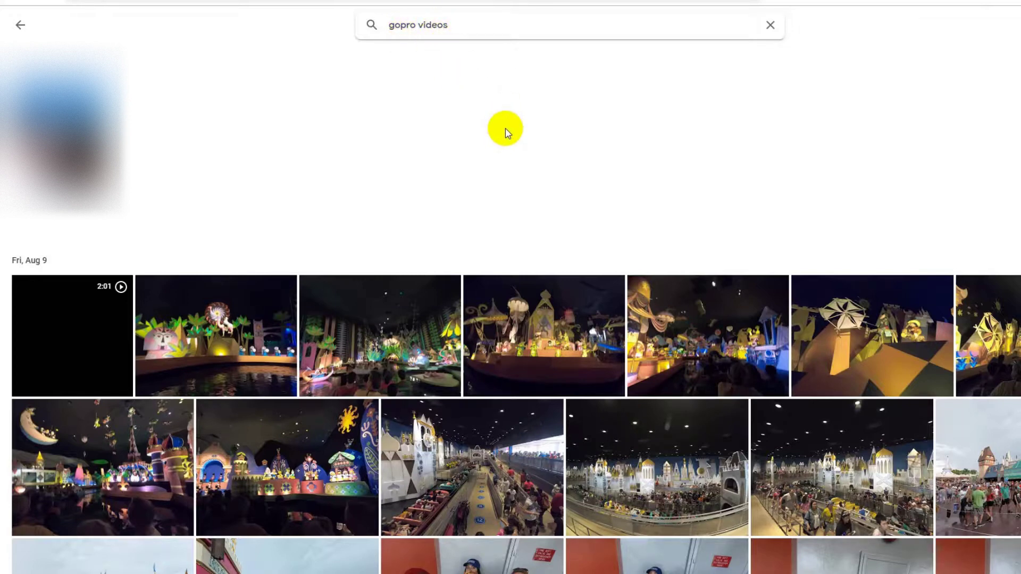
pyautogui.moveTo(456, 0)
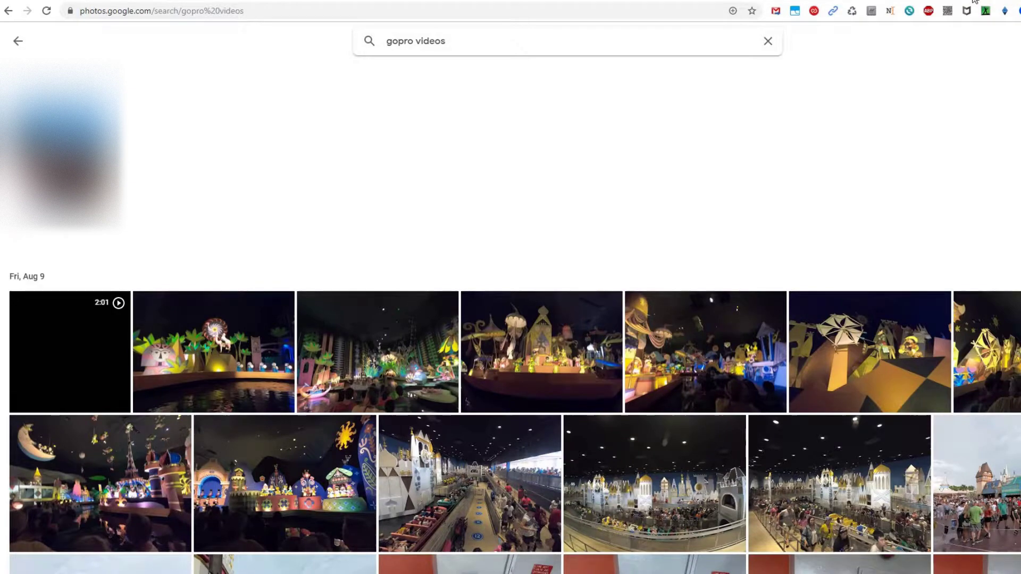
pyautogui.moveTo(483, 42); pyautogui.dragTo(386, 41)
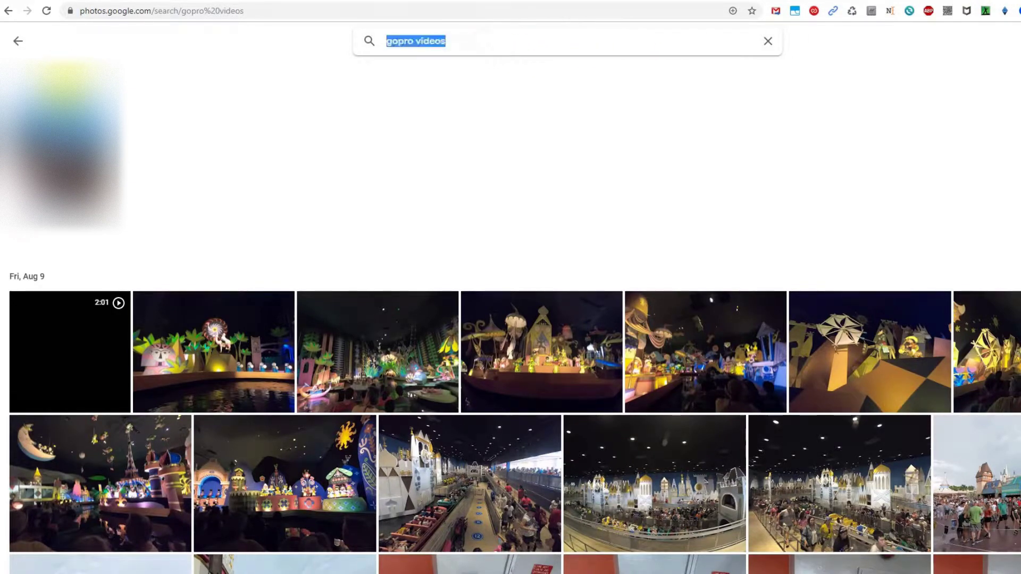
pyautogui.hotkey('ctrl', 'v')
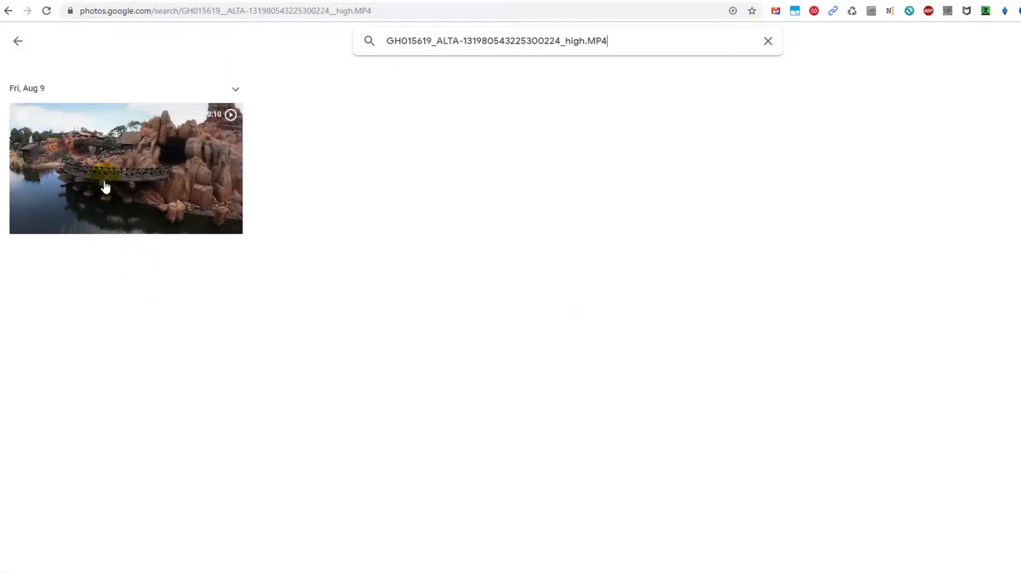
pyautogui.click(151, 165)
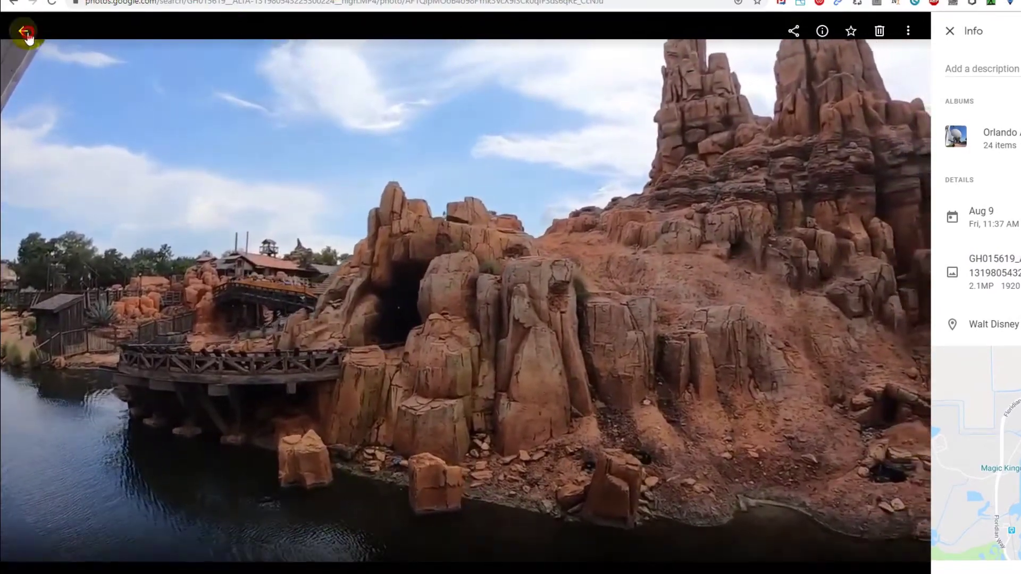
# Go back after the empty GH0*.MP4 result and rerun the search with the pasted file name.
pyautogui.click(23, 30)
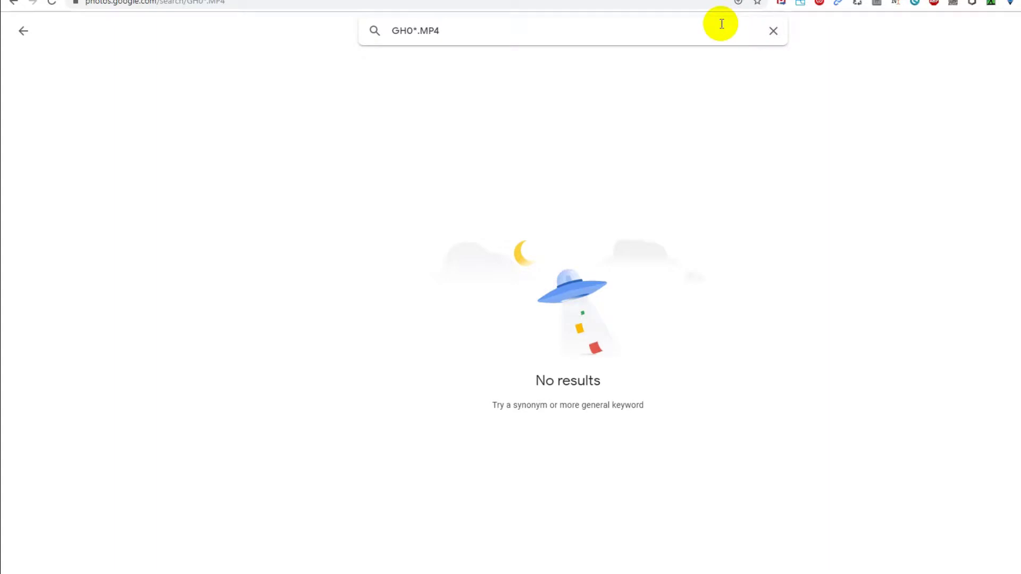
pyautogui.hotkey('ctrl', 'a')
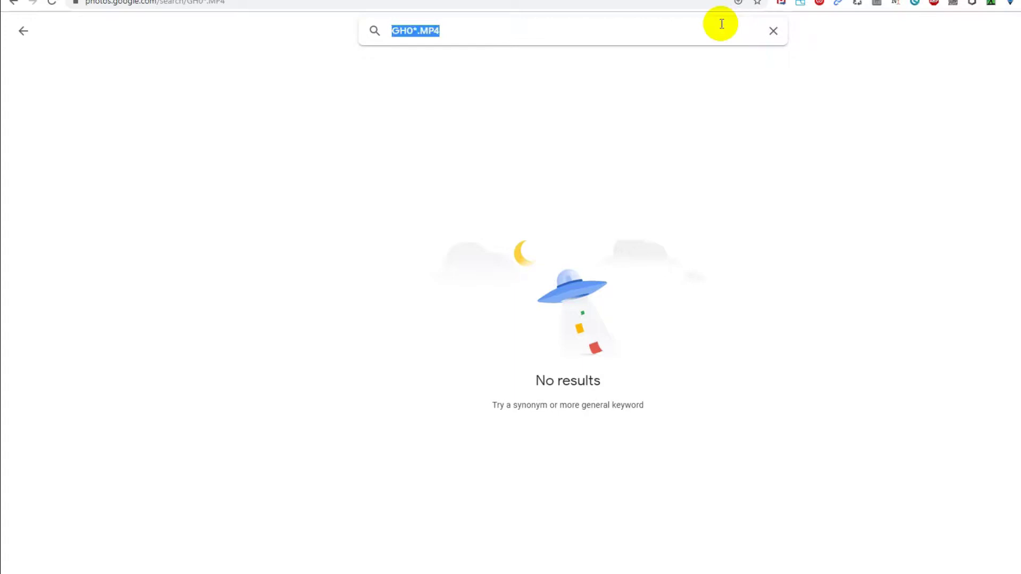
pyautogui.hotkey('ctrl', 'v')
pyautogui.press('Return')
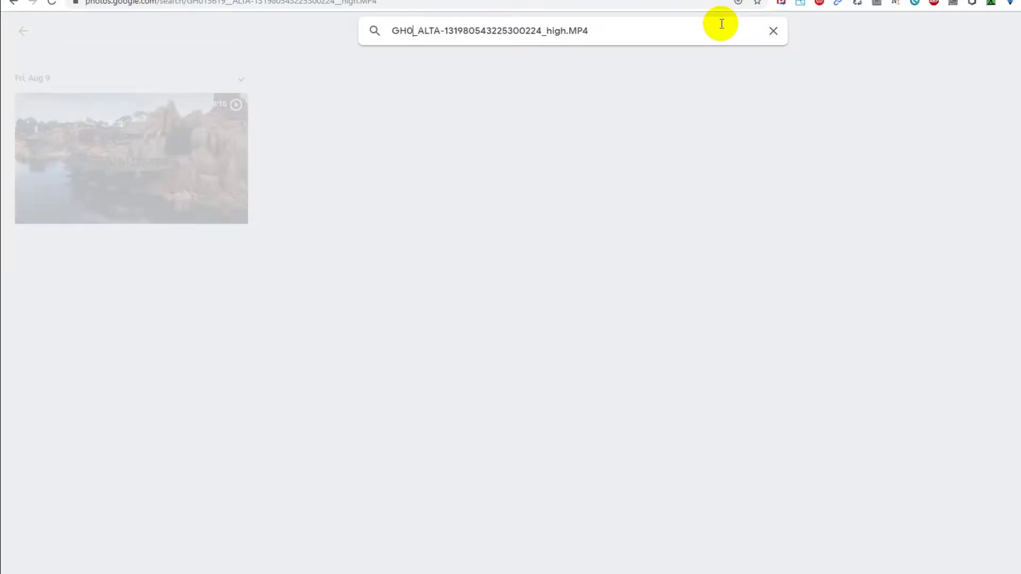
# Add * wildcards throughout the file name query, rerunning it until GH*_*-*_*.MP4 returns many videos.
pyautogui.write('*')
pyautogui.press('Return')
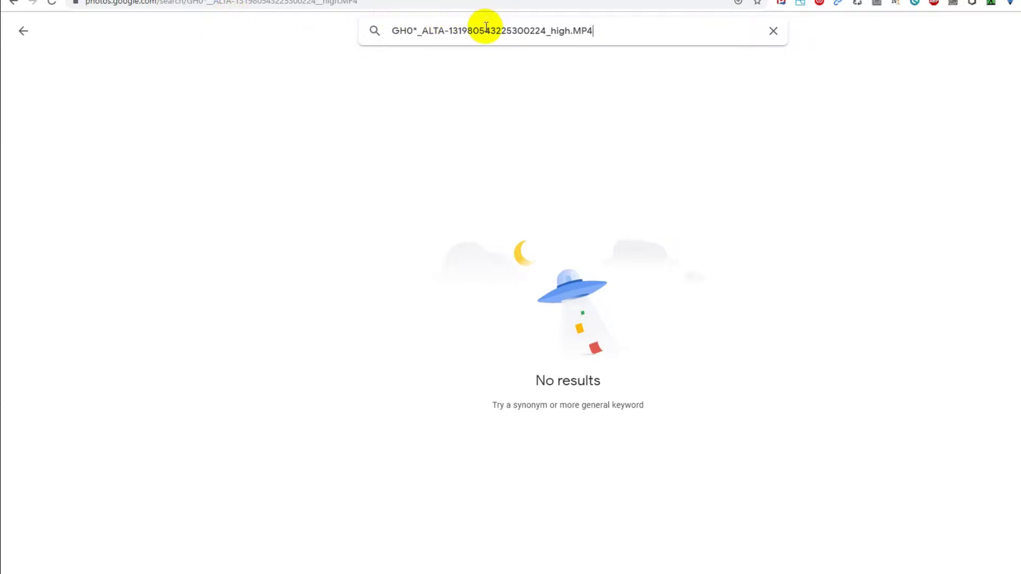
pyautogui.doubleClick(486, 30)
pyautogui.press('Right')
pyautogui.press('Left')
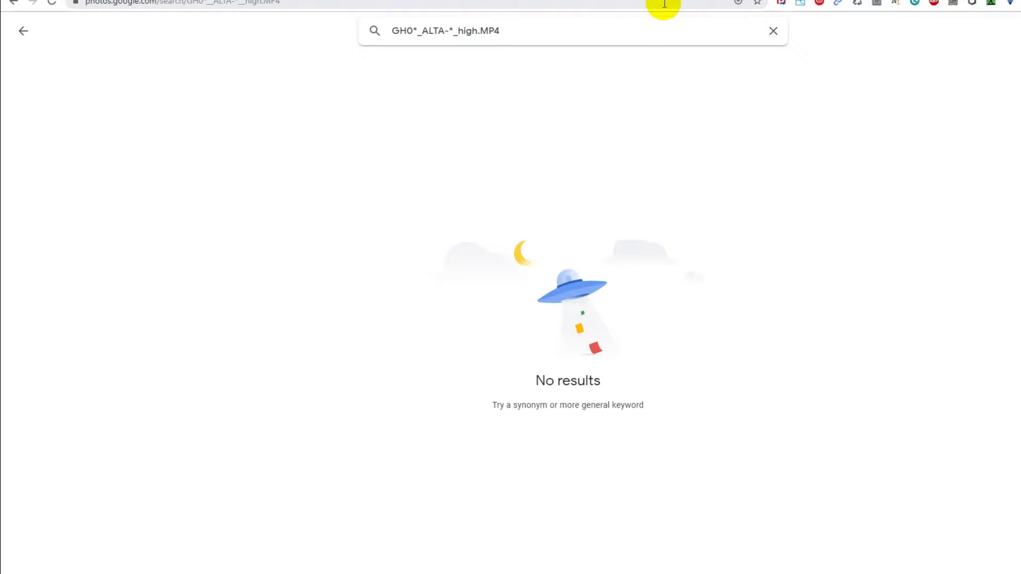
pyautogui.press('Left')
pyautogui.press('Left')
pyautogui.press('Left')
pyautogui.press('Left')
pyautogui.press('Left')
pyautogui.press('Left')
pyautogui.press('Left')
pyautogui.press('Left')
pyautogui.press('Left')
pyautogui.press('Left')
pyautogui.press('Left')
pyautogui.press('Left')
pyautogui.press('Left')
pyautogui.press('Left')
pyautogui.press('Left')
pyautogui.press('Left')
pyautogui.press('Left')
pyautogui.press('Left')
pyautogui.press('Right')
pyautogui.press('Right')
pyautogui.press('Right')
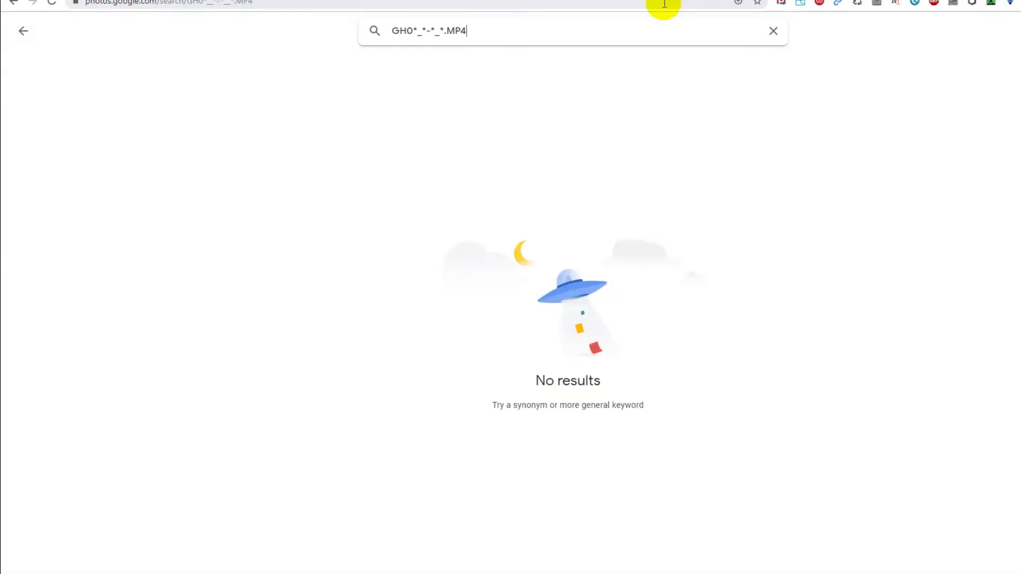
pyautogui.press('Left')
pyautogui.press('Left')
pyautogui.press('Left')
pyautogui.press('Left')
pyautogui.press('Left')
pyautogui.press('Left')
pyautogui.press('Left')
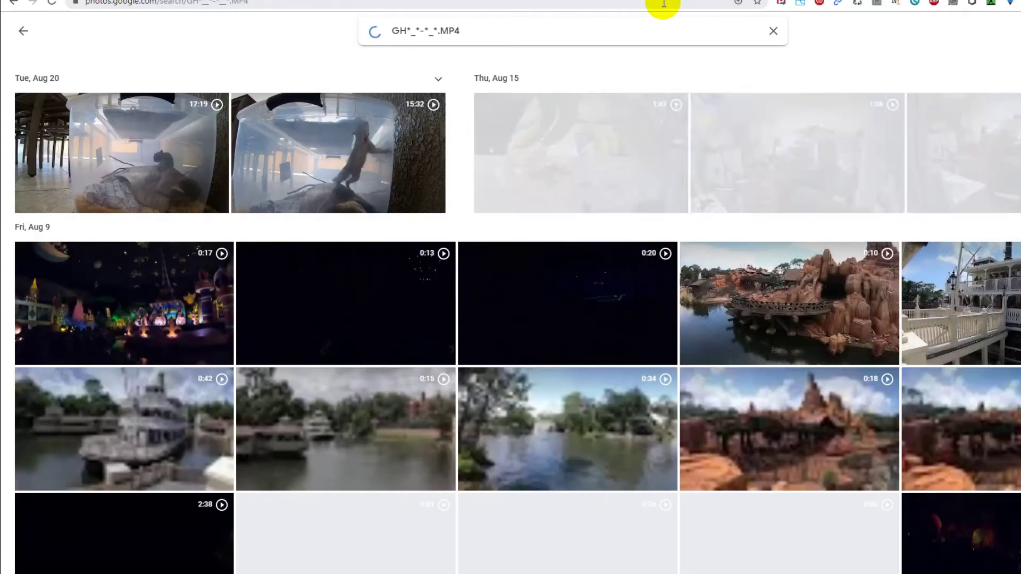
# Delete everything between GH* and .MP4, then run the GH*.MP4 search.
pyautogui.press('Left')
pyautogui.press('Left')
pyautogui.press('Left')
pyautogui.press('Left')
pyautogui.press('Left')
pyautogui.press('Left')
pyautogui.press('Left')
pyautogui.press('Left')
pyautogui.press('Left')
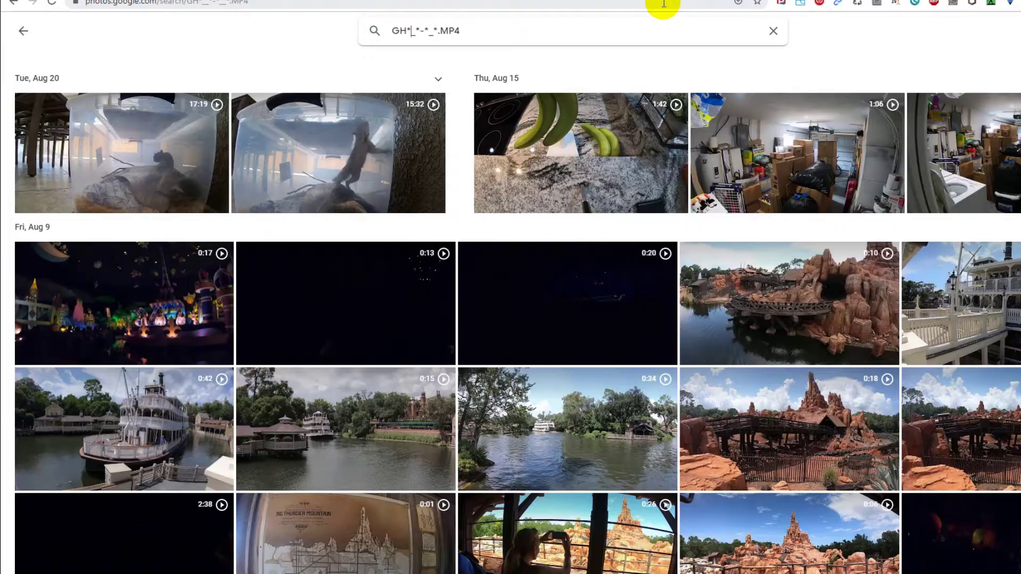
pyautogui.press('Delete')
pyautogui.press('Delete')
pyautogui.press('Delete')
pyautogui.press('Delete')
pyautogui.press('Delete')
pyautogui.press('Delete')
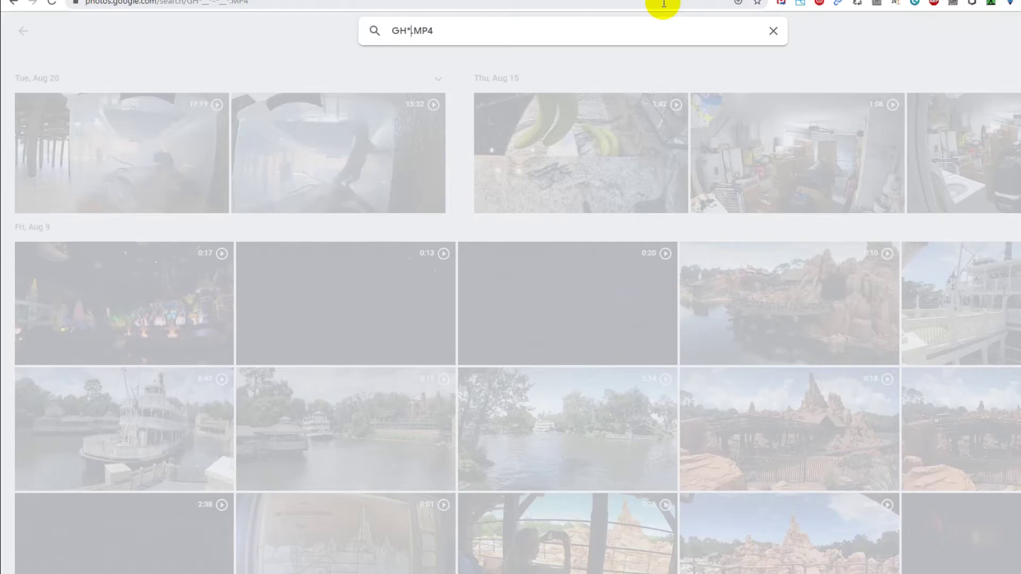
pyautogui.press('Return')
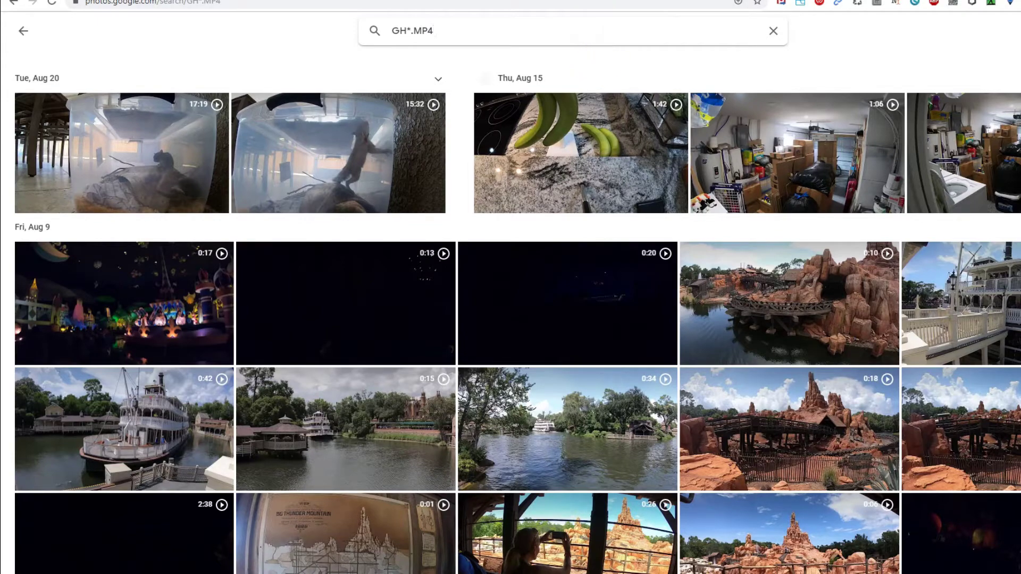
pyautogui.scroll(-6, 510, 312)
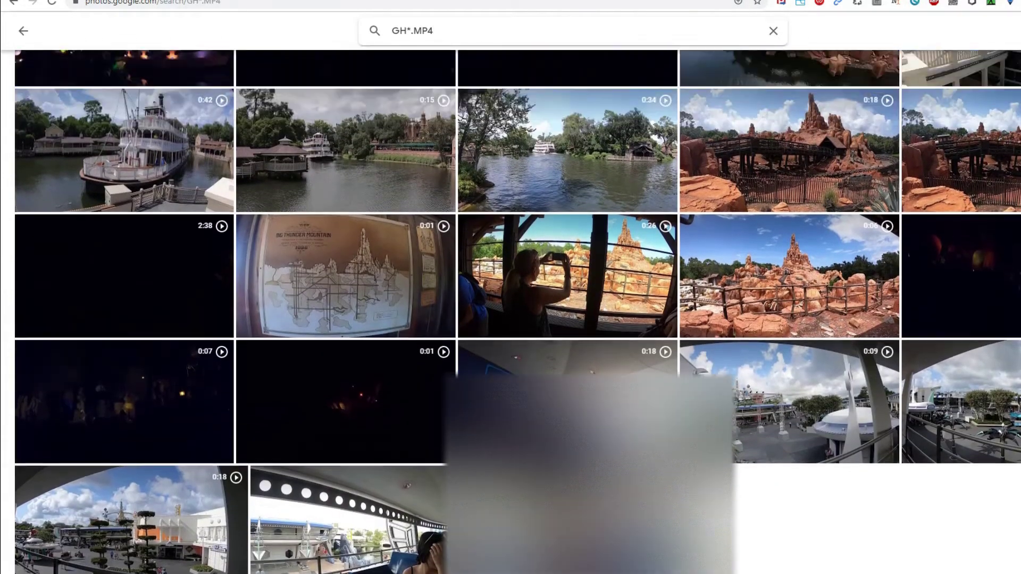
pyautogui.scroll(7, 511, 311)
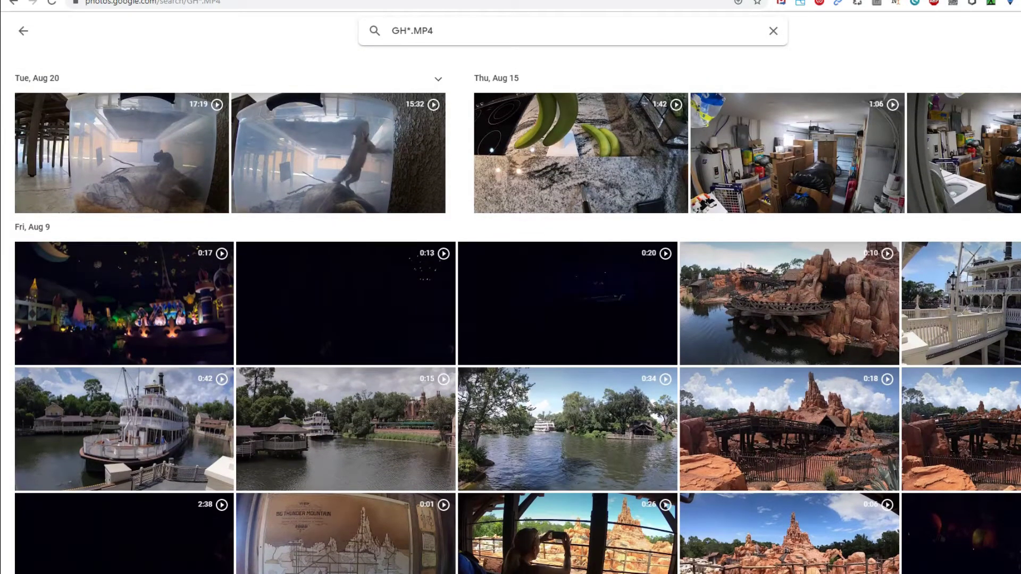